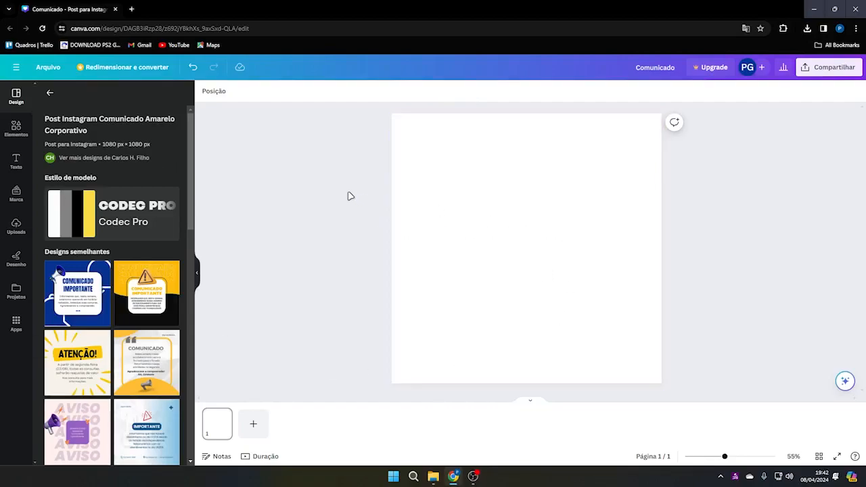
Step: Add a square shape and enlarge it to cover the whole page
{"action": "left_click", "coordinate": [534, 403]}
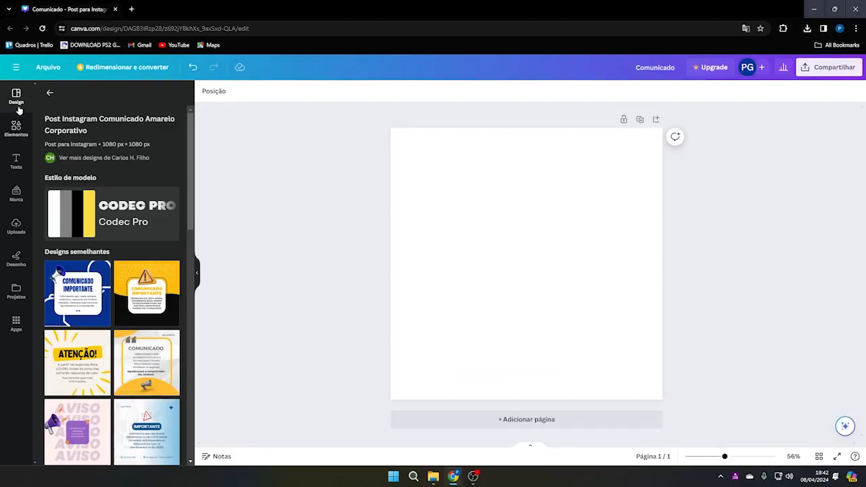
{"action": "left_click", "coordinate": [49, 93]}
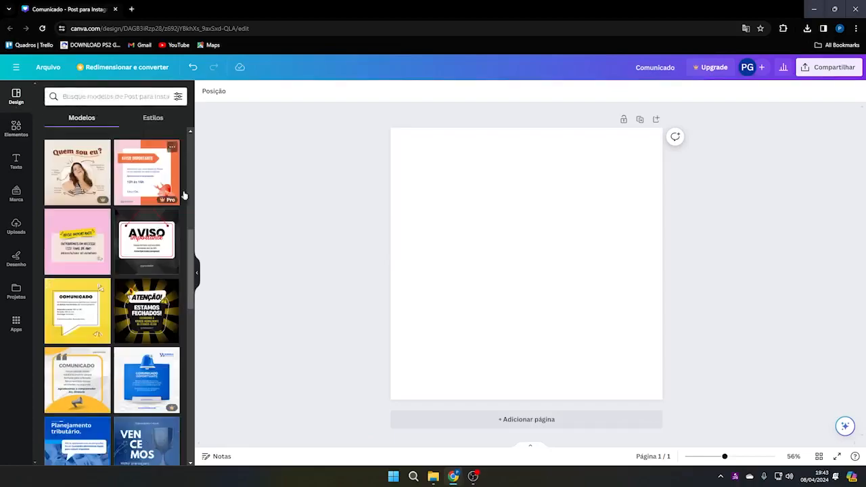
{"action": "left_click", "coordinate": [19, 126]}
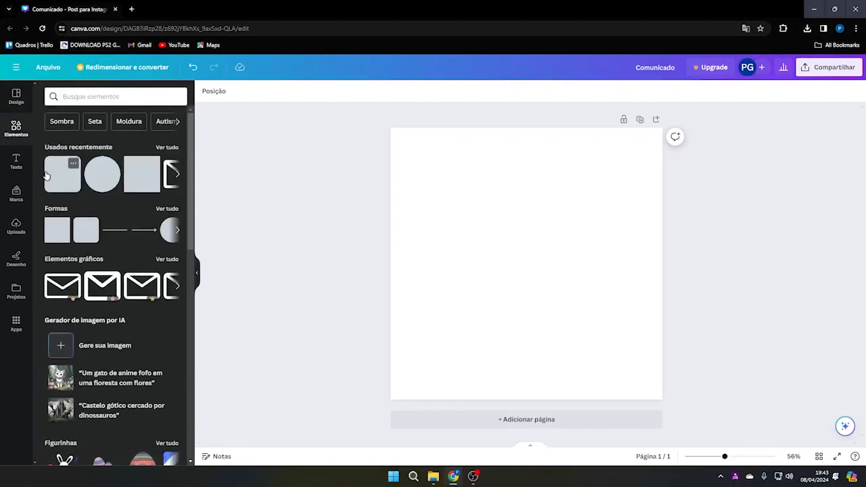
{"action": "left_click", "coordinate": [131, 183]}
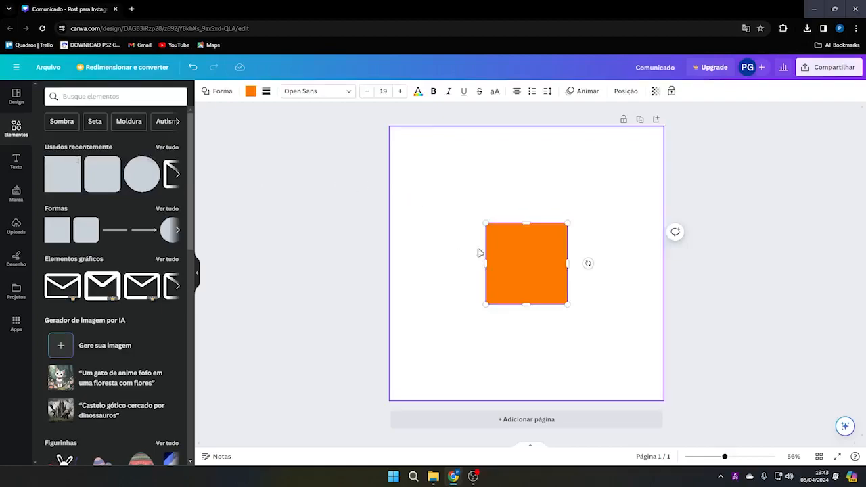
{"action": "left_click_drag", "start_coordinate": [503, 230], "coordinate": [406, 137]}
{"action": "left_click_drag", "start_coordinate": [472, 210], "coordinate": [664, 400]}
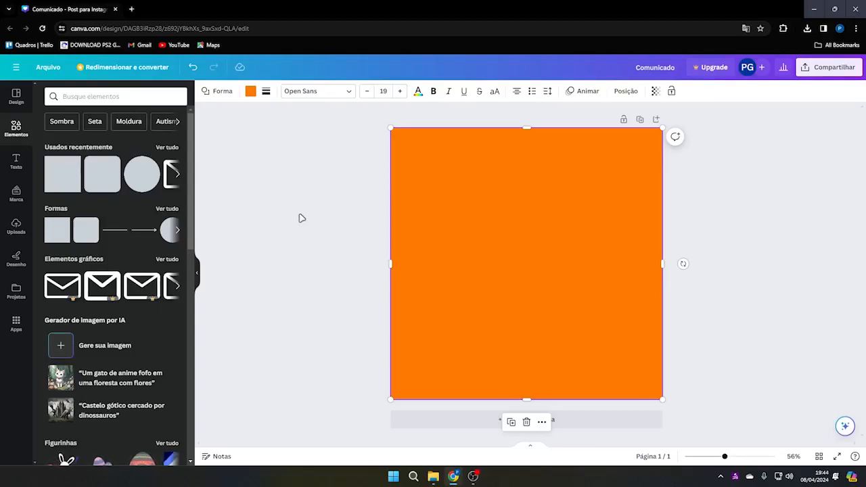
Step: Change the full-page square's fill to the solid dark blue #034276
{"action": "left_click", "coordinate": [250, 91]}
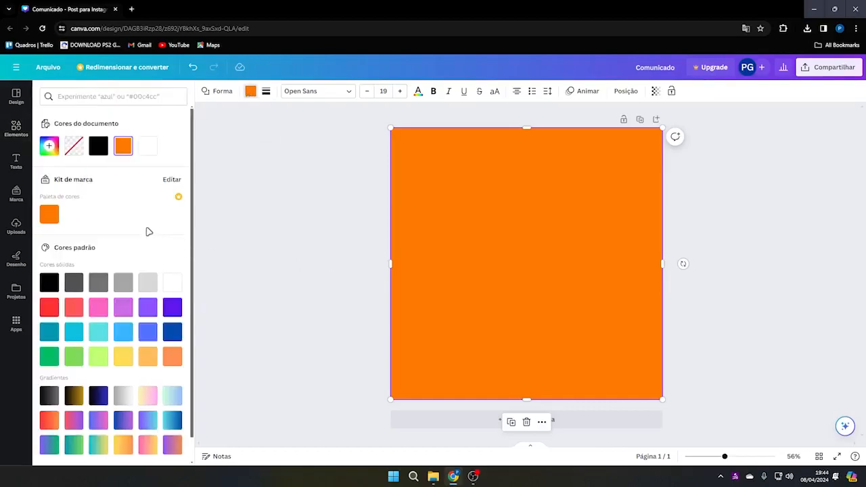
{"action": "left_click", "coordinate": [52, 148]}
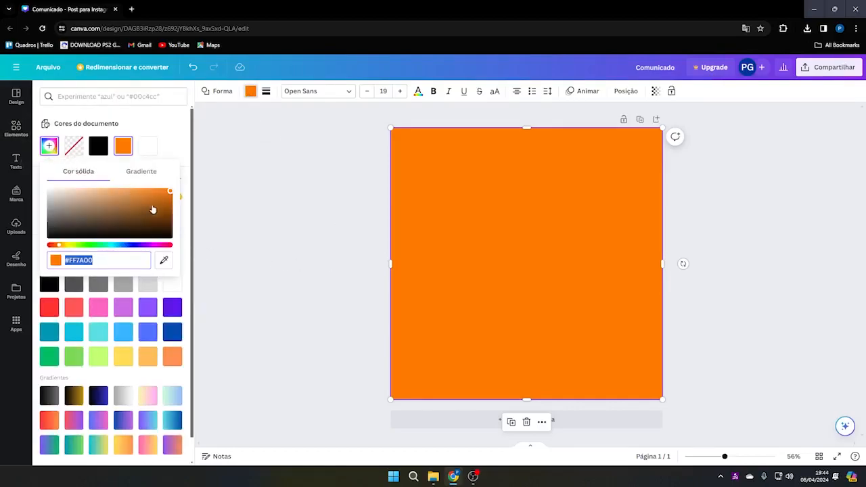
{"action": "left_click_drag", "start_coordinate": [62, 250], "coordinate": [117, 248]}
{"action": "left_click_drag", "start_coordinate": [168, 212], "coordinate": [170, 211]}
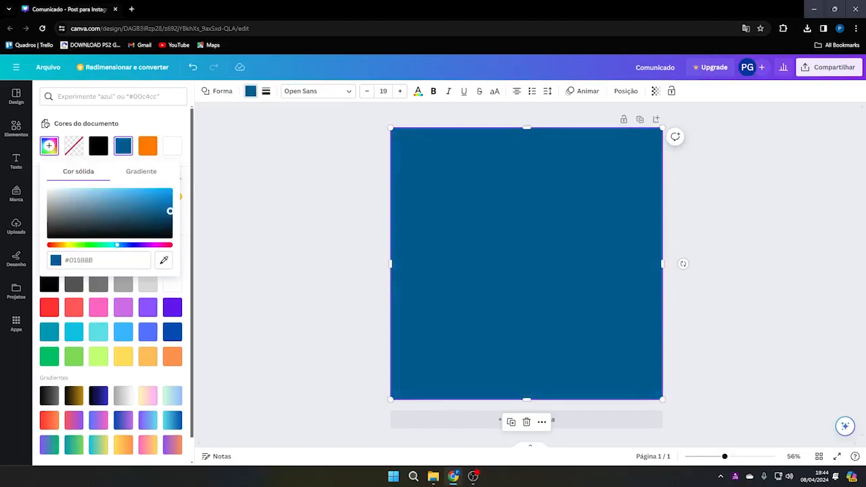
{"action": "left_click_drag", "start_coordinate": [123, 248], "coordinate": [119, 251]}
{"action": "left_click", "coordinate": [254, 245]}
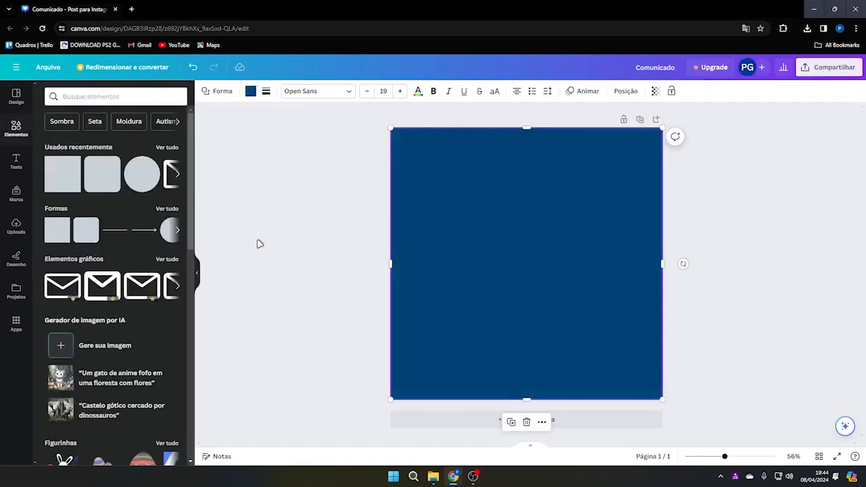
{"action": "left_click", "coordinate": [270, 241]}
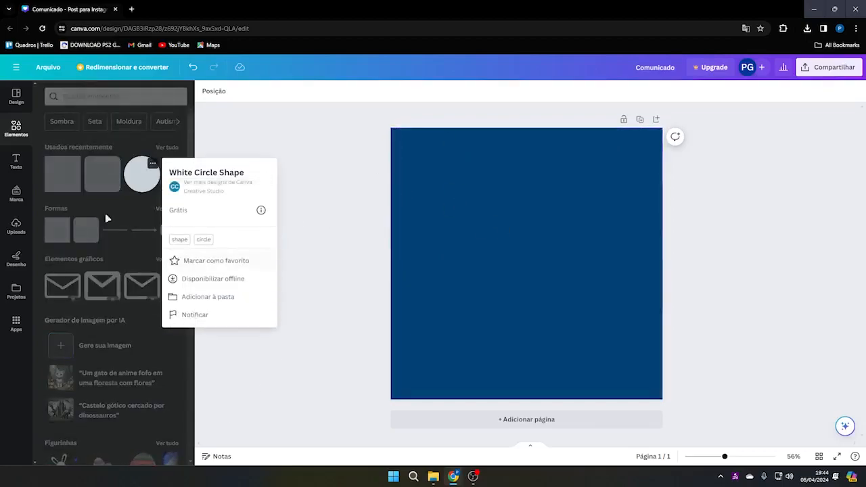
Step: Try out a circle shape at different positions on the page and delete it
{"action": "left_click", "coordinate": [130, 188]}
{"action": "left_click_drag", "start_coordinate": [532, 271], "coordinate": [687, 301]}
{"action": "left_click_drag", "start_coordinate": [442, 253], "coordinate": [557, 304]}
{"action": "key", "text": "ctrl+z"}
{"action": "left_click_drag", "start_coordinate": [660, 298], "coordinate": [501, 273]}
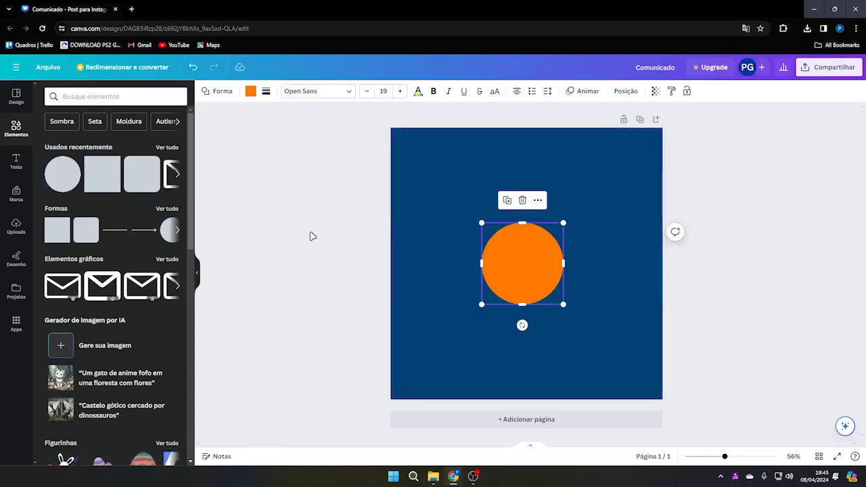
{"action": "key", "text": "Delete"}
Step: Fill the full-page square with the 90° linear gradient from #cdffd8 to #94b9ff
{"action": "left_click", "coordinate": [436, 242]}
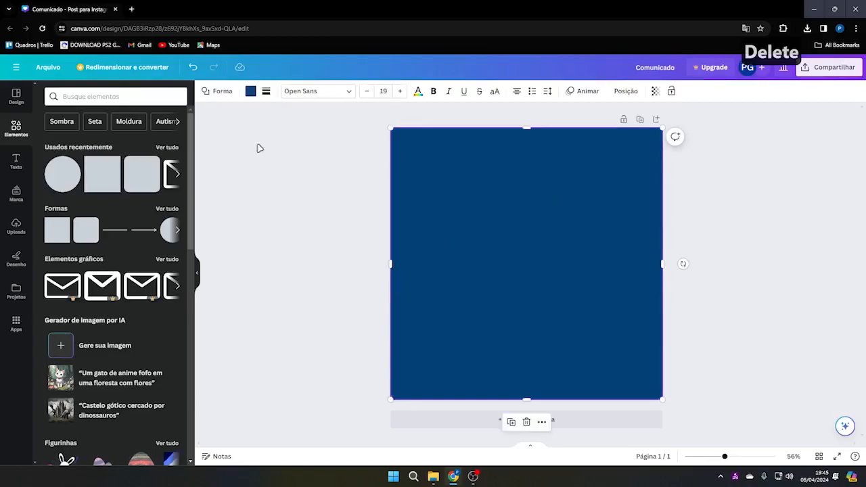
{"action": "left_click", "coordinate": [251, 92]}
{"action": "scroll", "coordinate": [75, 359], "scroll_direction": "down", "scroll_amount": 1}
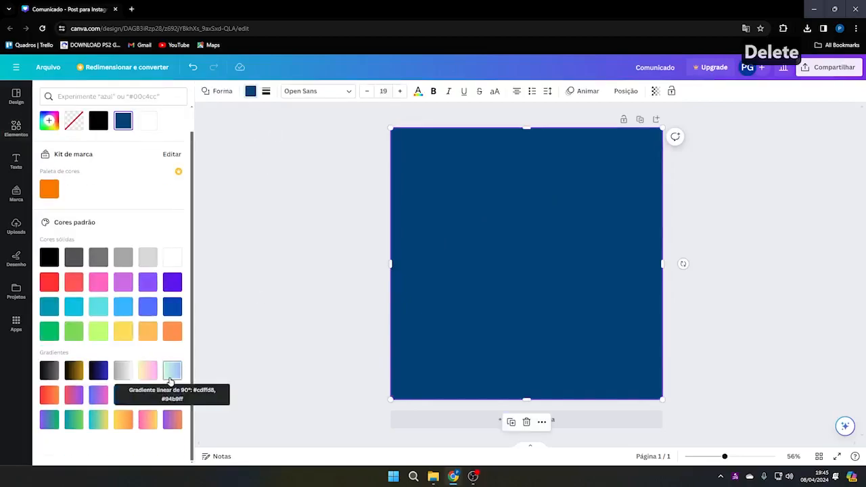
{"action": "left_click", "coordinate": [170, 381]}
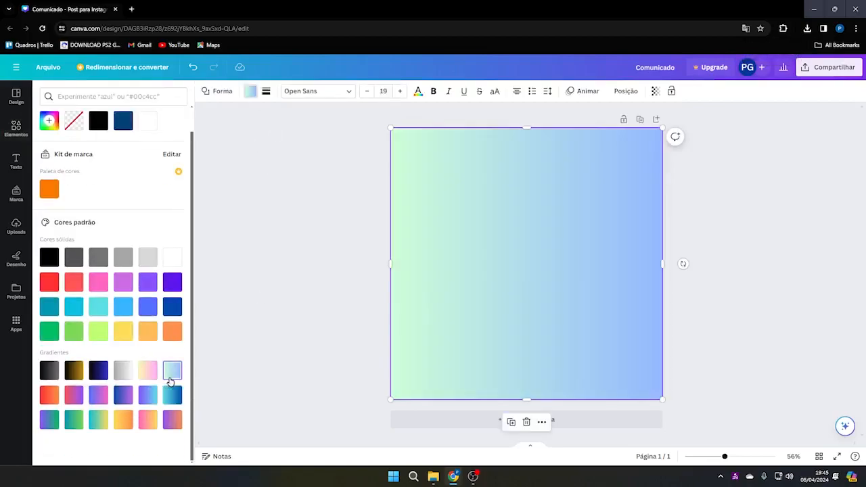
{"action": "left_click", "coordinate": [524, 253]}
{"action": "left_click", "coordinate": [712, 235]}
Step: Add a rounded square over the page's upper-left corner and fill it with the black-to-blue gradient
{"action": "key", "text": "r"}
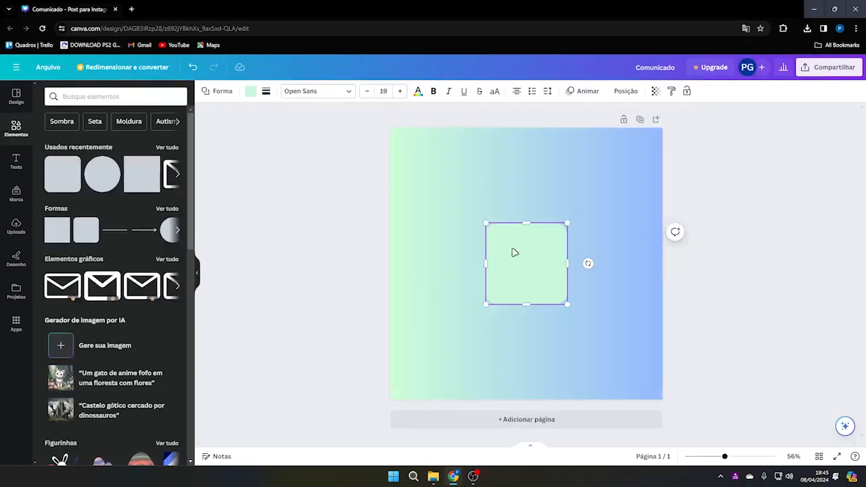
{"action": "left_click_drag", "start_coordinate": [542, 239], "coordinate": [429, 139]}
{"action": "left_click", "coordinate": [250, 91]}
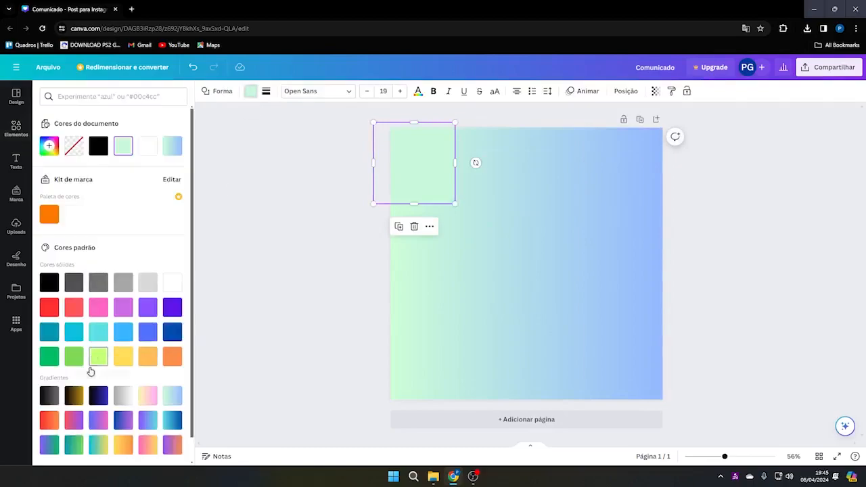
{"action": "left_click", "coordinate": [92, 432]}
Step: Add a circle overlapping the page's lower-right corner and fill it with the yellow-to-pink gradient
{"action": "left_click", "coordinate": [102, 174]}
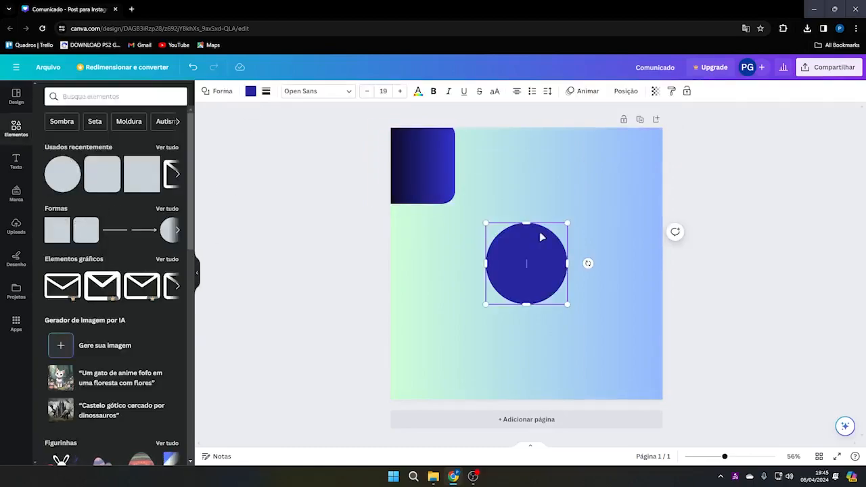
{"action": "left_click_drag", "start_coordinate": [541, 235], "coordinate": [645, 347]}
{"action": "left_click", "coordinate": [250, 91]}
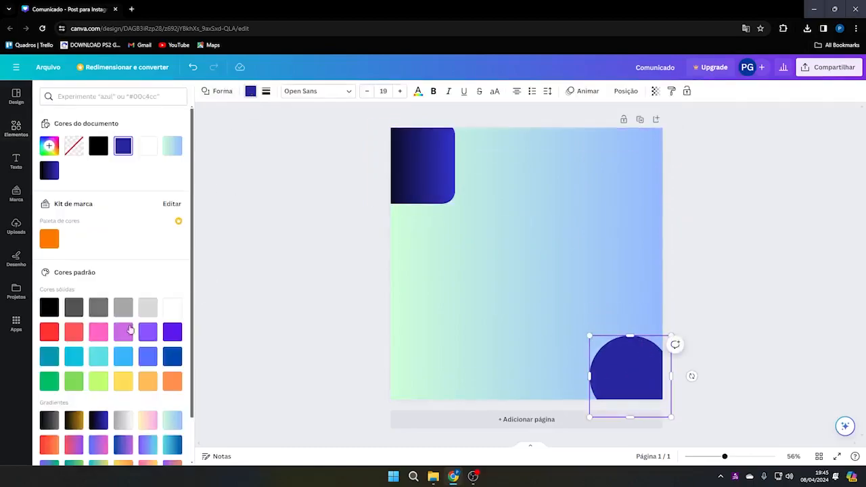
{"action": "left_click", "coordinate": [149, 421]}
{"action": "left_click", "coordinate": [310, 292]}
{"action": "left_click", "coordinate": [310, 292]}
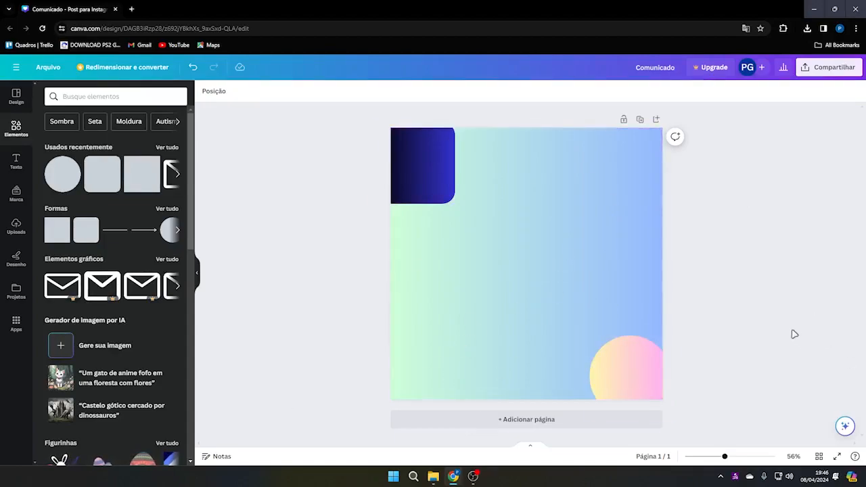
Step: Undo the added circle, the rounded square and the gradient fill of the full-page square
{"action": "key", "text": "ctrl+z"}
{"action": "key", "text": "ctrl+z"}
{"action": "key", "text": "ctrl+z"}
{"action": "key", "text": "ctrl+z"}
{"action": "key", "text": "ctrl+z"}
{"action": "key", "text": "ctrl+z"}
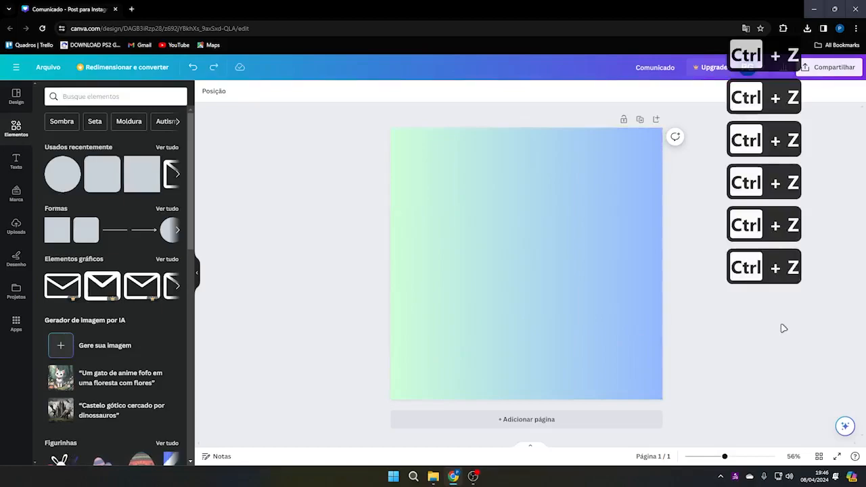
{"action": "key", "text": "ctrl+z"}
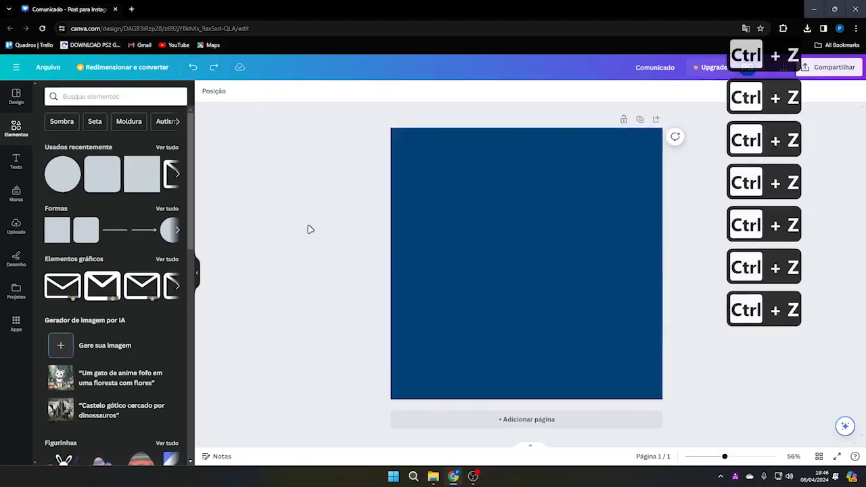
{"action": "left_click", "coordinate": [493, 232]}
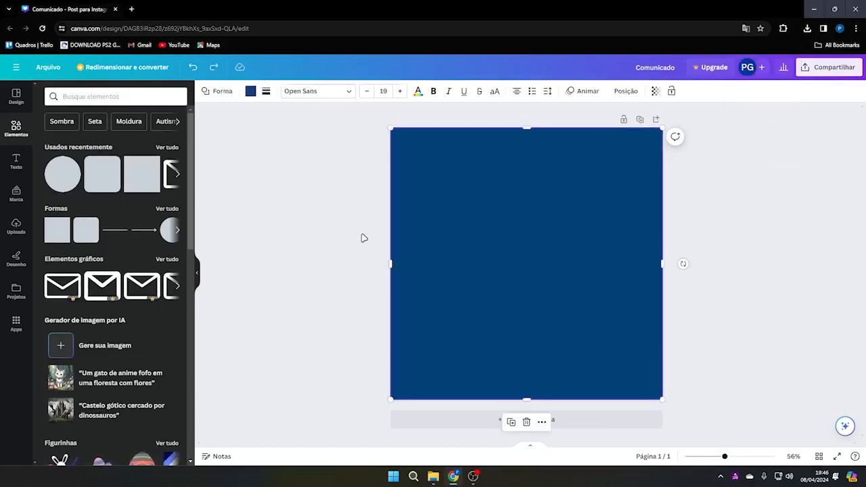
{"action": "left_click", "coordinate": [253, 235]}
Step: Insert a default title text and colour it light turquoise
{"action": "left_click", "coordinate": [16, 161]}
{"action": "left_click", "coordinate": [120, 213]}
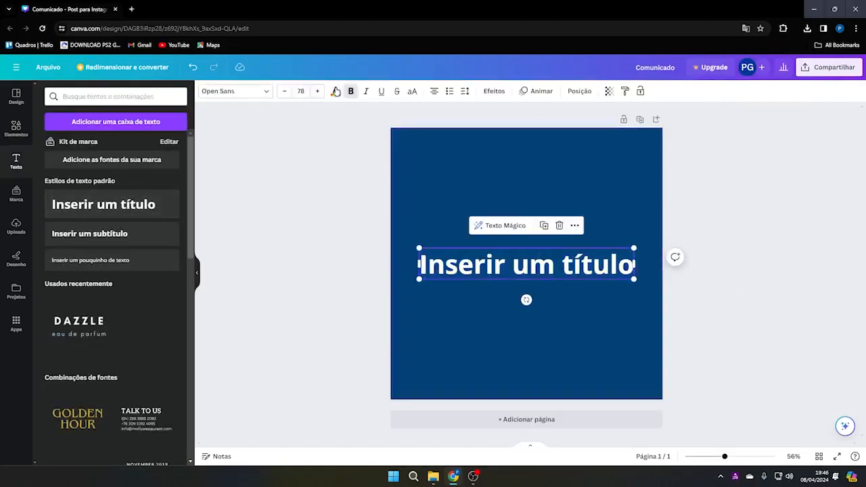
{"action": "left_click", "coordinate": [335, 90]}
{"action": "left_click", "coordinate": [99, 332]}
{"action": "left_click", "coordinate": [345, 308]}
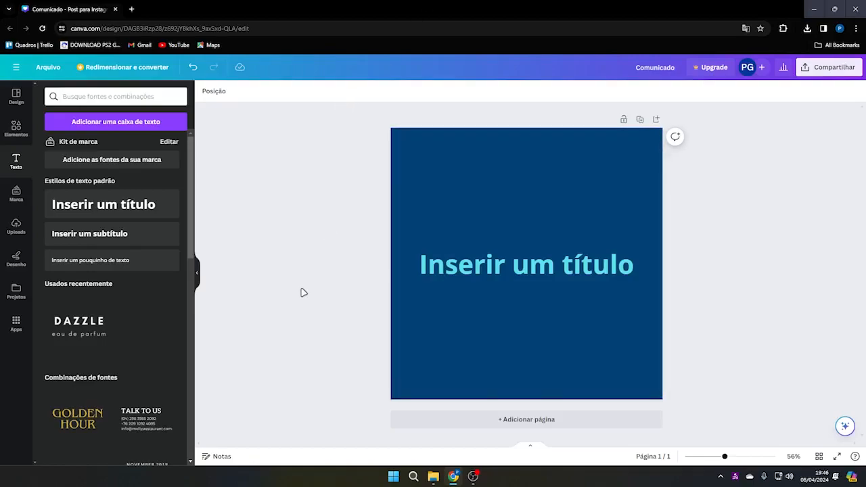
Step: Delete the turquoise title text from the page
{"action": "left_click", "coordinate": [516, 277]}
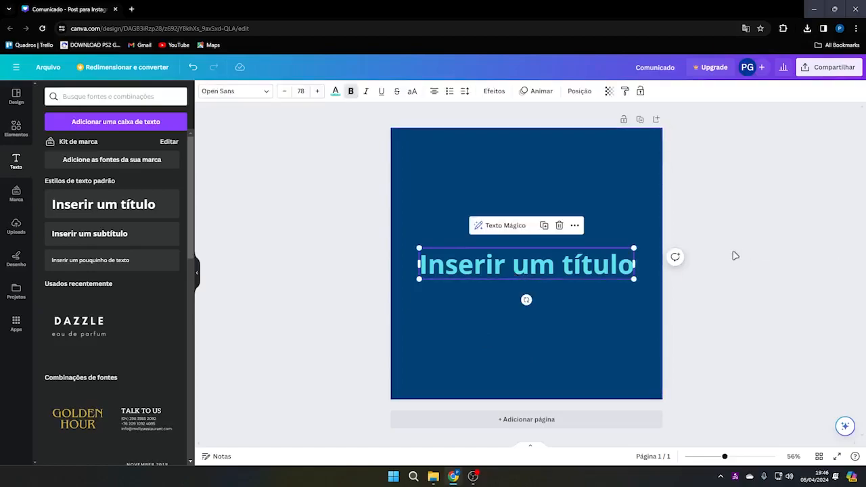
{"action": "left_click", "coordinate": [755, 256]}
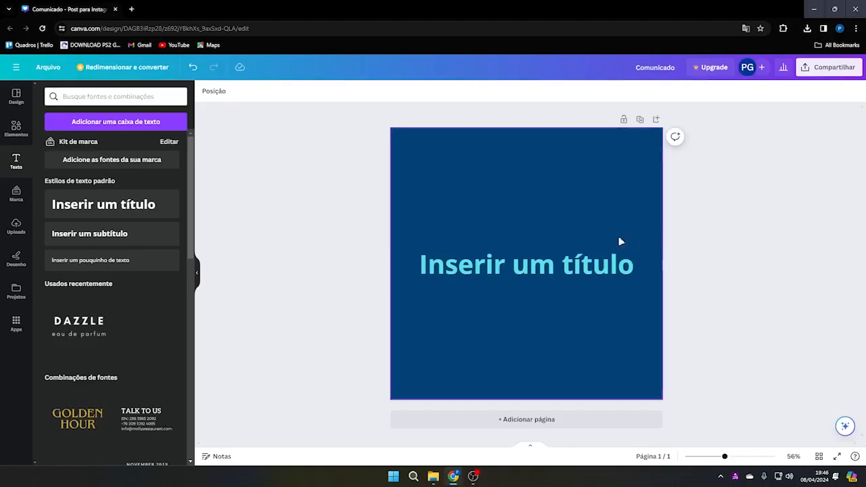
{"action": "left_click", "coordinate": [602, 276]}
{"action": "key", "text": "Delete"}
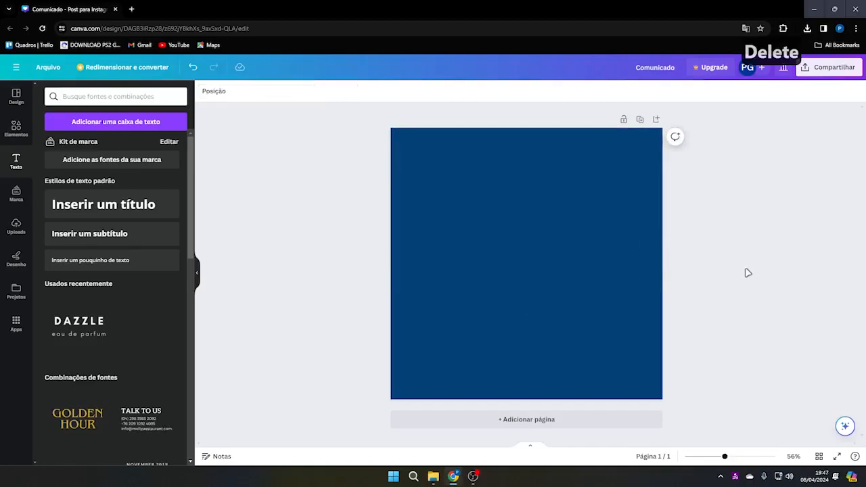
Step: Add a circle, enlarge it beyond the page width and centre it so only its upper arc overlaps the page's lower edge
{"action": "left_click", "coordinate": [16, 129]}
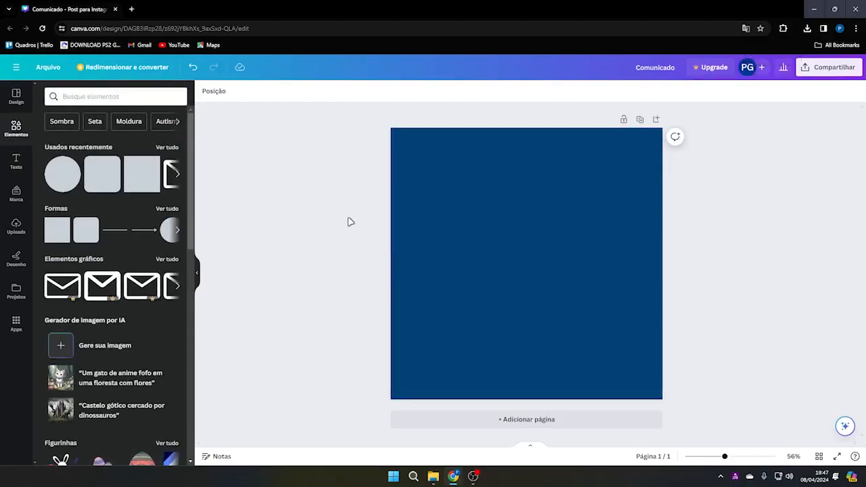
{"action": "left_click", "coordinate": [71, 186]}
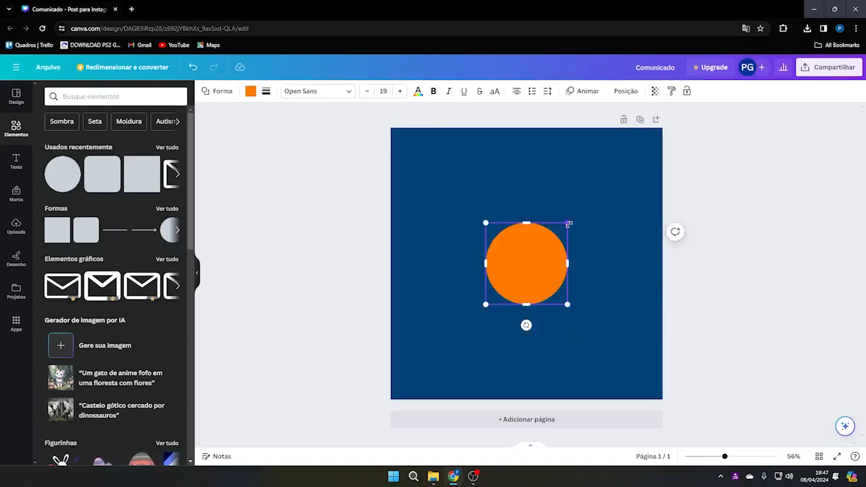
{"action": "left_click_drag", "start_coordinate": [569, 223], "coordinate": [586, 209]}
{"action": "left_click_drag", "start_coordinate": [486, 305], "coordinate": [222, 452]}
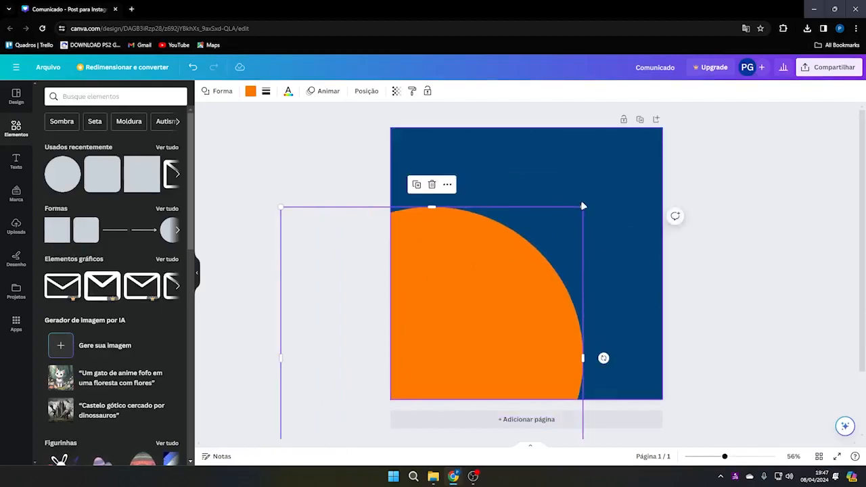
{"action": "left_click_drag", "start_coordinate": [582, 207], "coordinate": [650, 140]}
{"action": "left_click_drag", "start_coordinate": [568, 234], "coordinate": [620, 391]}
Step: Fill the large circle with a darker shade of the background blue and raise it slightly on the page
{"action": "left_click", "coordinate": [250, 90]}
{"action": "left_click", "coordinate": [123, 145]}
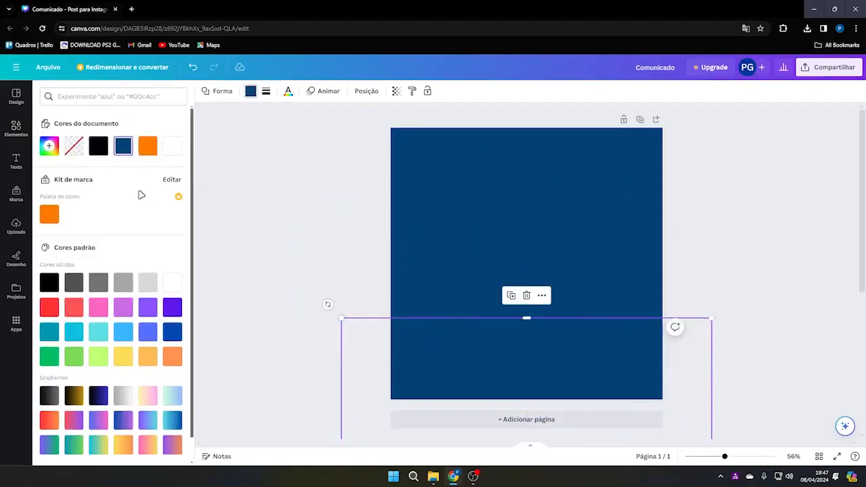
{"action": "left_click", "coordinate": [49, 146]}
{"action": "left_click", "coordinate": [49, 150]}
{"action": "left_click", "coordinate": [51, 146]}
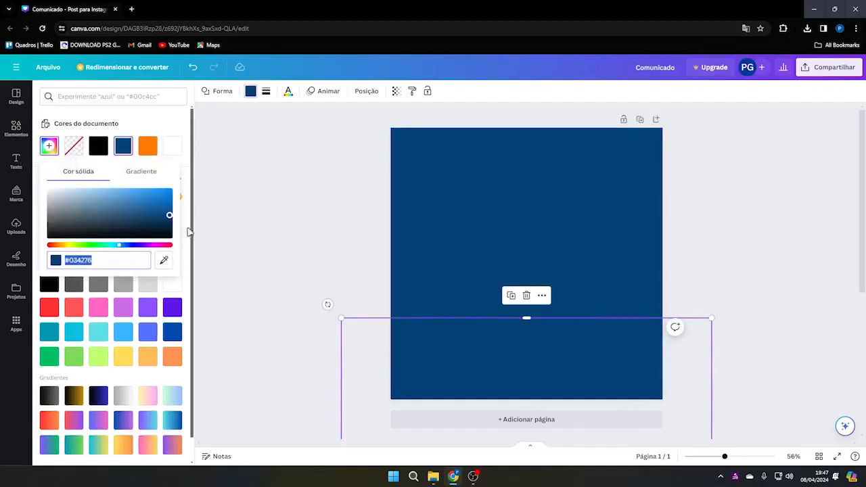
{"action": "left_click", "coordinate": [263, 250]}
{"action": "left_click_drag", "start_coordinate": [571, 398], "coordinate": [573, 361]}
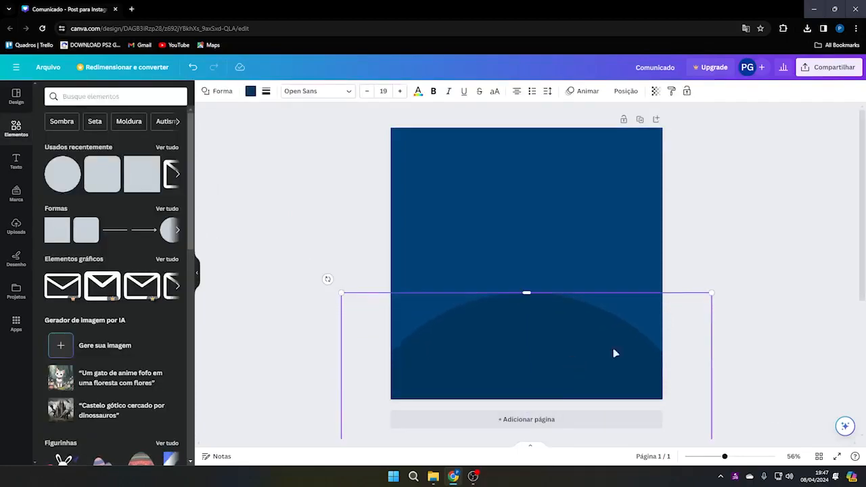
{"action": "left_click", "coordinate": [690, 253]}
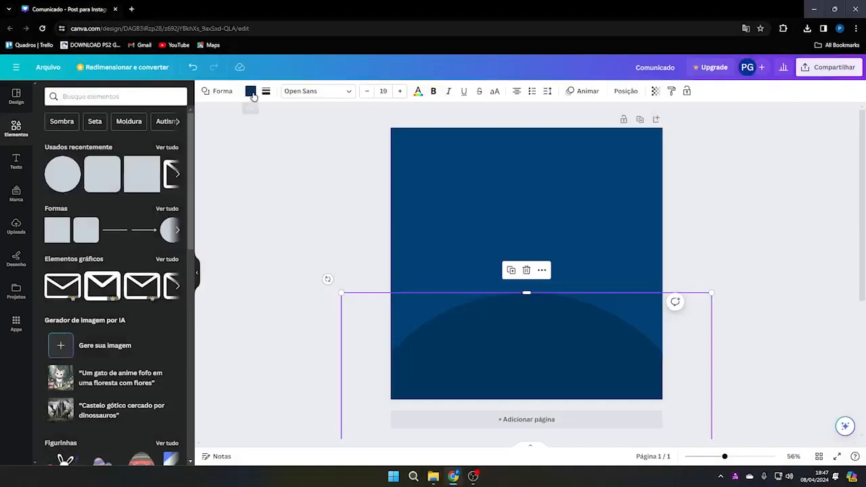
Step: Lighten the large circle's dark blue fill slightly so it sits closer to the page's background blue
{"action": "left_click", "coordinate": [250, 90]}
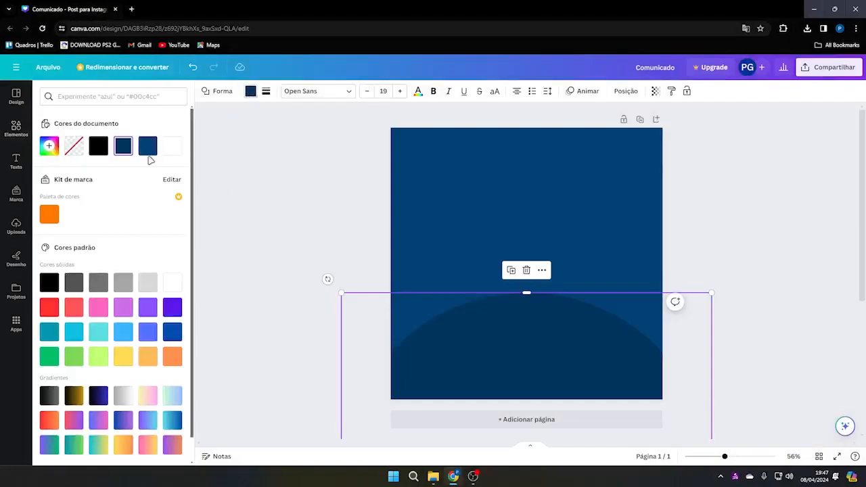
{"action": "left_click", "coordinate": [49, 145]}
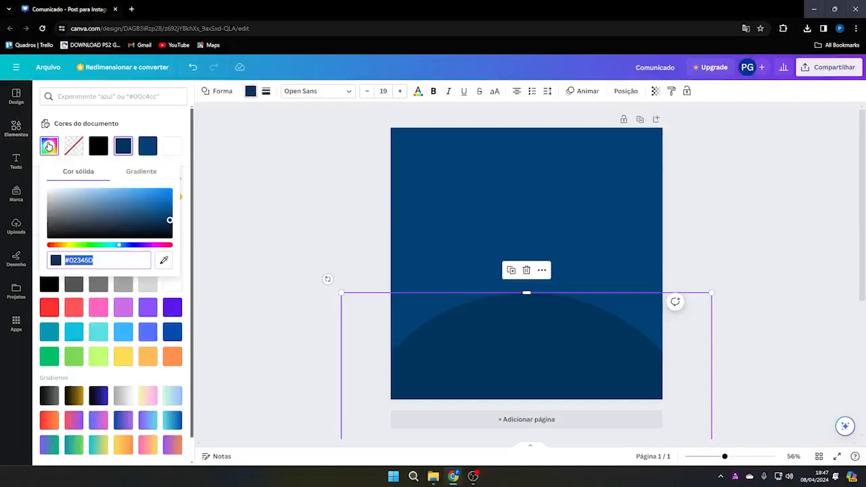
{"action": "left_click", "coordinate": [170, 220]}
{"action": "left_click_drag", "start_coordinate": [170, 220], "coordinate": [167, 218]}
{"action": "left_click", "coordinate": [248, 235]}
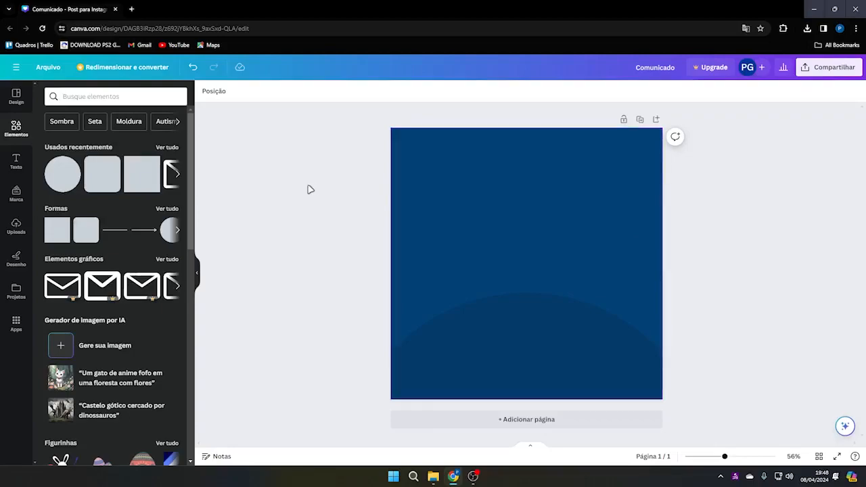
Step: Insert a title reading COMUNICADO and place it horizontally centred near the page's upper edge
{"action": "left_click", "coordinate": [16, 162]}
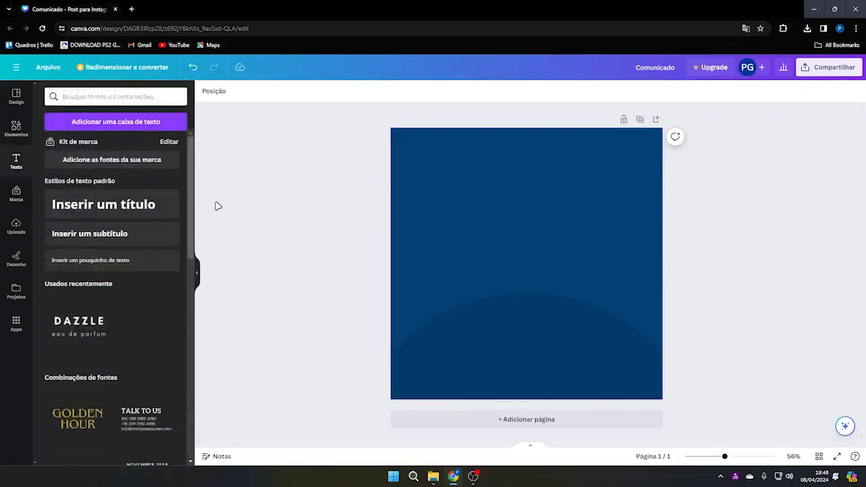
{"action": "left_click", "coordinate": [125, 217]}
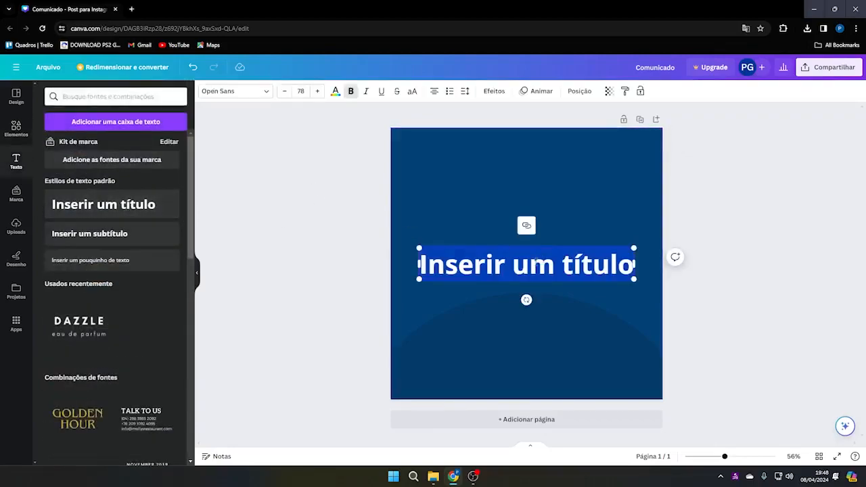
{"action": "type", "text": "COMUNICADO"}
{"action": "left_click", "coordinate": [755, 294]}
{"action": "left_click_drag", "start_coordinate": [539, 272], "coordinate": [540, 169]}
{"action": "left_click", "coordinate": [748, 221]}
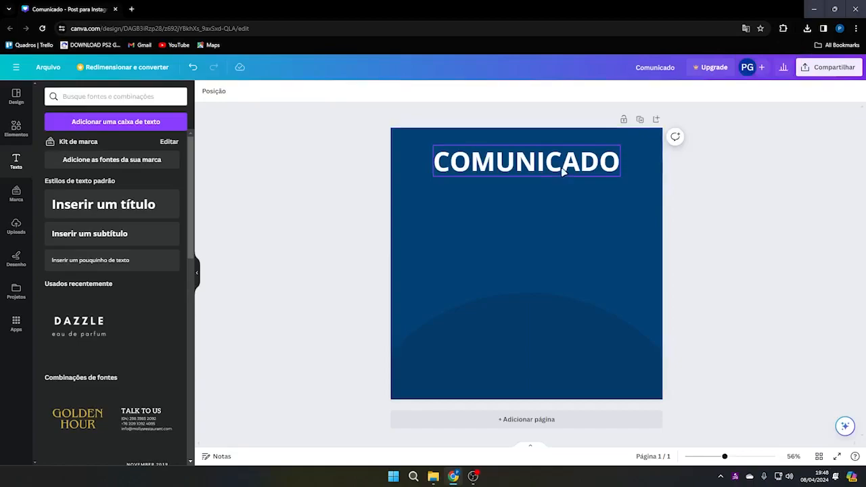
Step: Try the Horizon font on the COMUNICADO title, widening its text box to fit one line and reducing the size to 62
{"action": "left_click", "coordinate": [506, 166]}
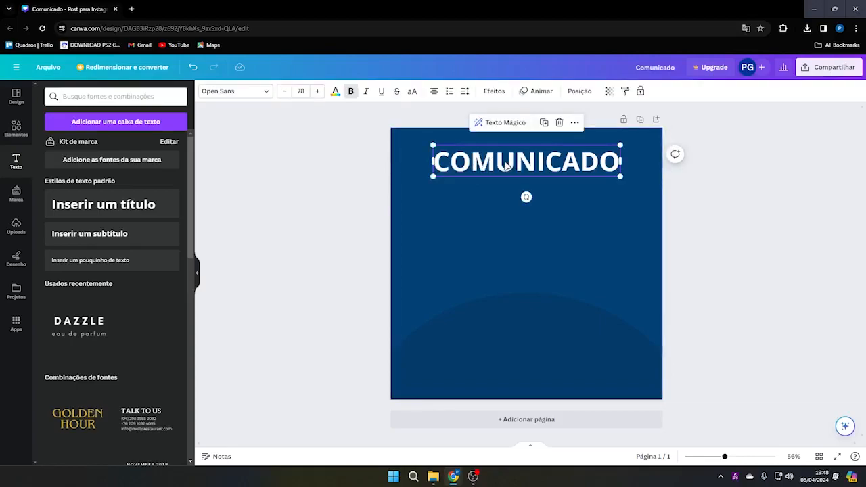
{"action": "left_click", "coordinate": [264, 91]}
{"action": "scroll", "coordinate": [156, 237], "scroll_direction": "down", "scroll_amount": 10}
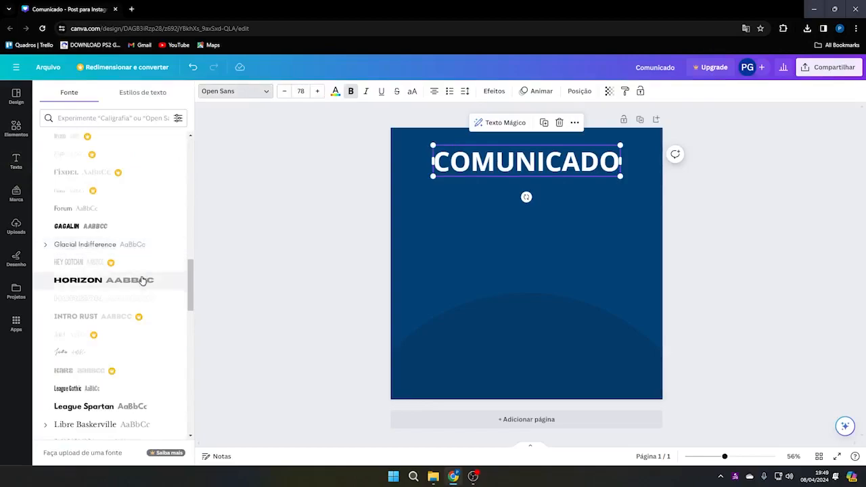
{"action": "left_click", "coordinate": [141, 283]}
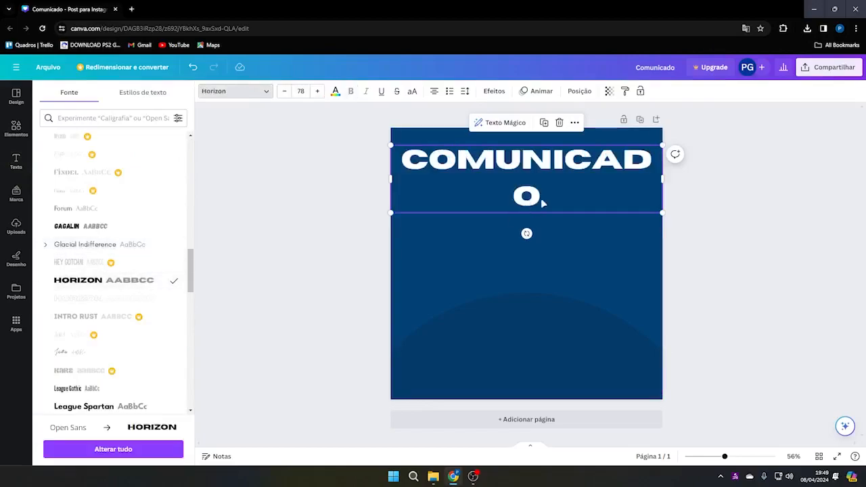
{"action": "left_click_drag", "start_coordinate": [666, 175], "coordinate": [689, 177]}
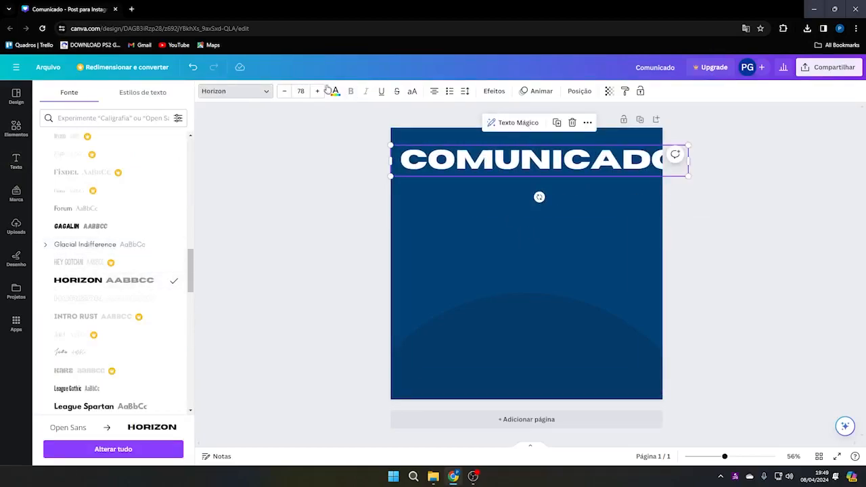
{"action": "left_click", "coordinate": [285, 91]}
{"action": "left_click", "coordinate": [285, 91]}
{"action": "left_click", "coordinate": [285, 92]}
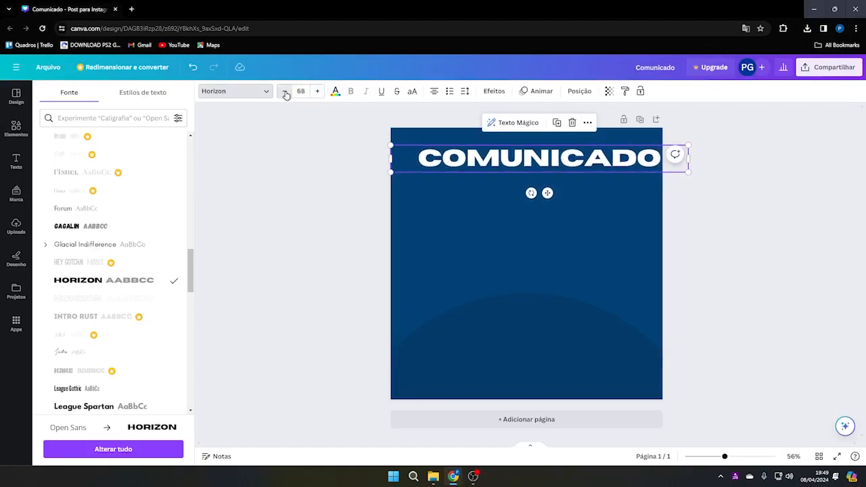
{"action": "left_click", "coordinate": [285, 91]}
Step: Browse the available fonts for an alternative typeface for the COMUNICADO title
{"action": "scroll", "coordinate": [172, 346], "scroll_direction": "down", "scroll_amount": 1}
{"action": "scroll", "coordinate": [122, 317], "scroll_direction": "down", "scroll_amount": 10}
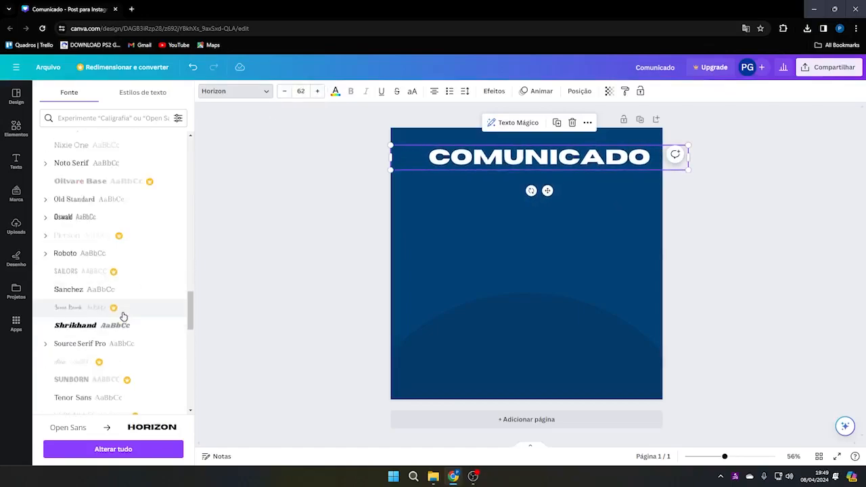
{"action": "scroll", "coordinate": [124, 314], "scroll_direction": "down", "scroll_amount": 15}
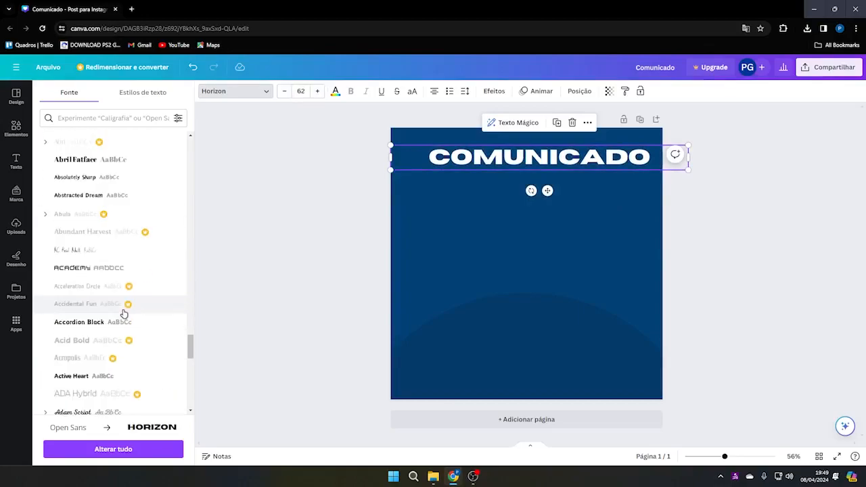
{"action": "scroll", "coordinate": [122, 313], "scroll_direction": "down", "scroll_amount": 10}
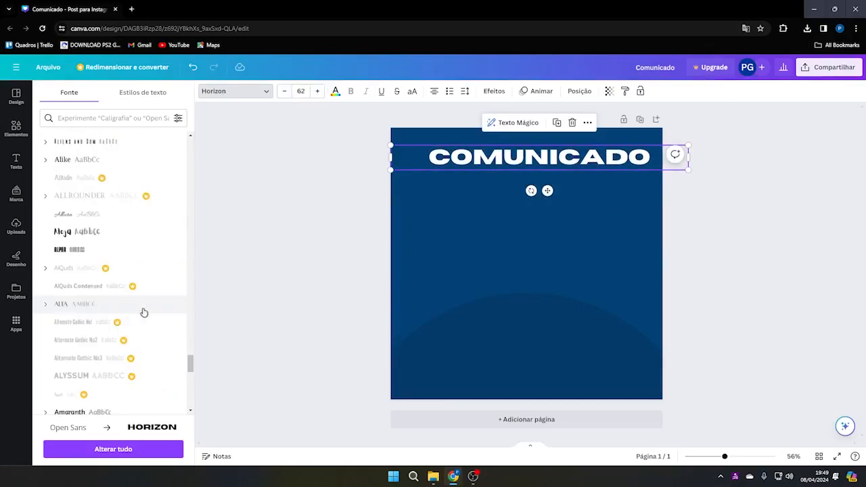
{"action": "left_click_drag", "start_coordinate": [192, 366], "coordinate": [194, 152]}
{"action": "scroll", "coordinate": [112, 271], "scroll_direction": "down", "scroll_amount": 1}
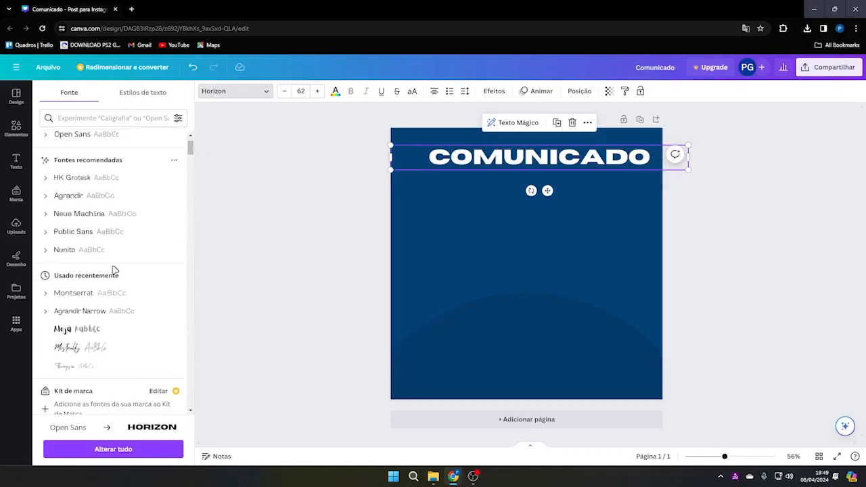
{"action": "scroll", "coordinate": [118, 251], "scroll_direction": "down", "scroll_amount": 3}
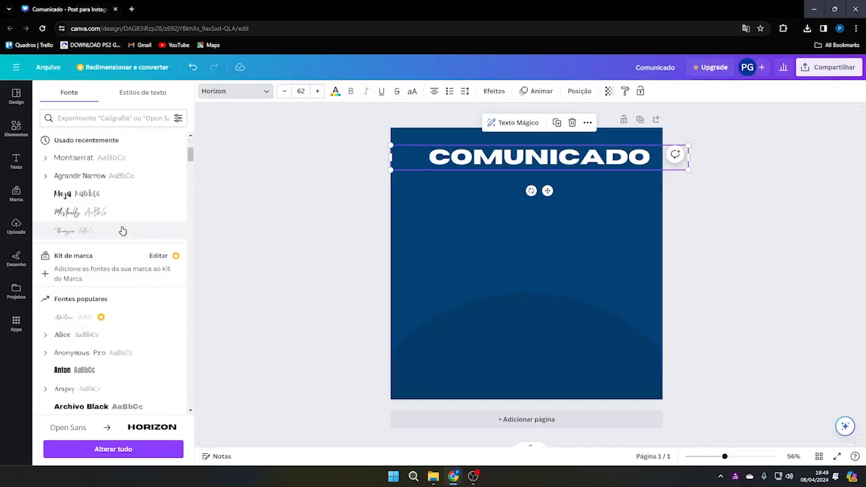
{"action": "scroll", "coordinate": [118, 252], "scroll_direction": "down", "scroll_amount": 3}
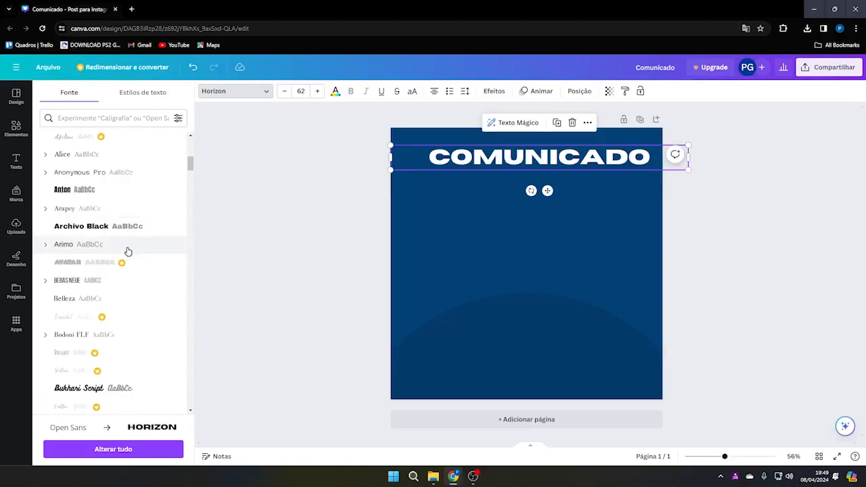
{"action": "scroll", "coordinate": [128, 252], "scroll_direction": "down", "scroll_amount": 2}
{"action": "scroll", "coordinate": [123, 270], "scroll_direction": "down", "scroll_amount": 5}
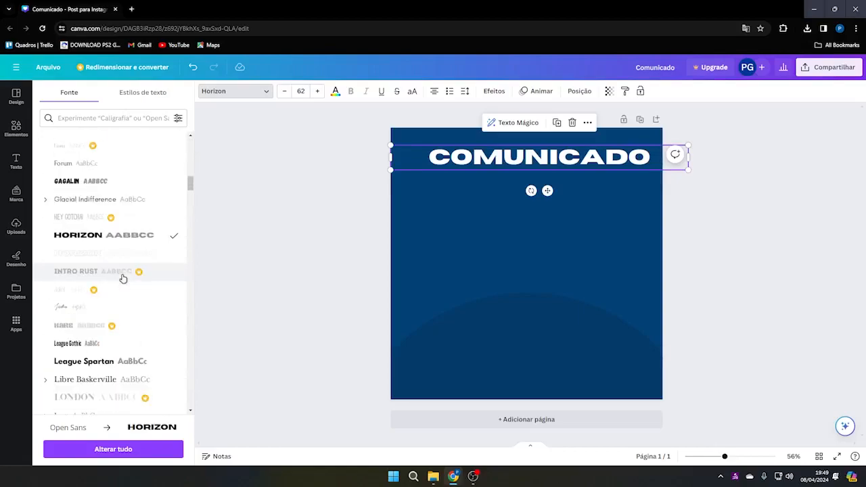
Step: Search the fonts for "bebas" and apply Bebas Neue Bold to the COMUNICADO title
{"action": "left_click", "coordinate": [87, 119]}
{"action": "type", "text": "beb"}
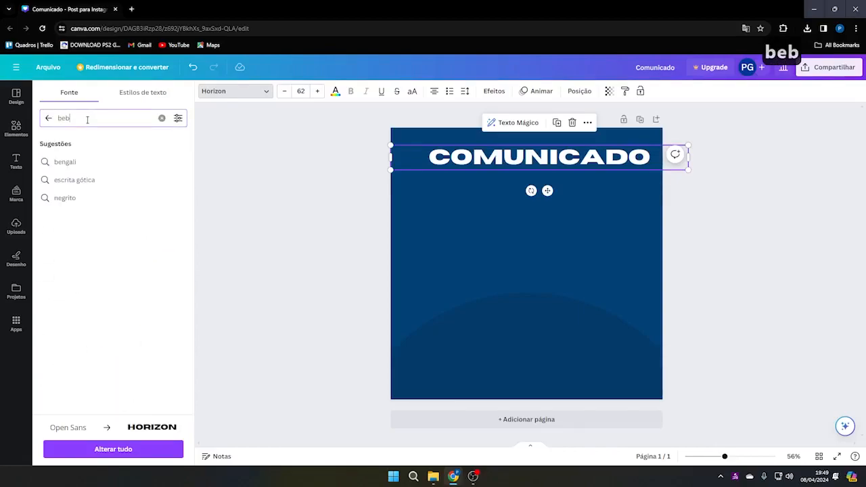
{"action": "type", "text": "as"}
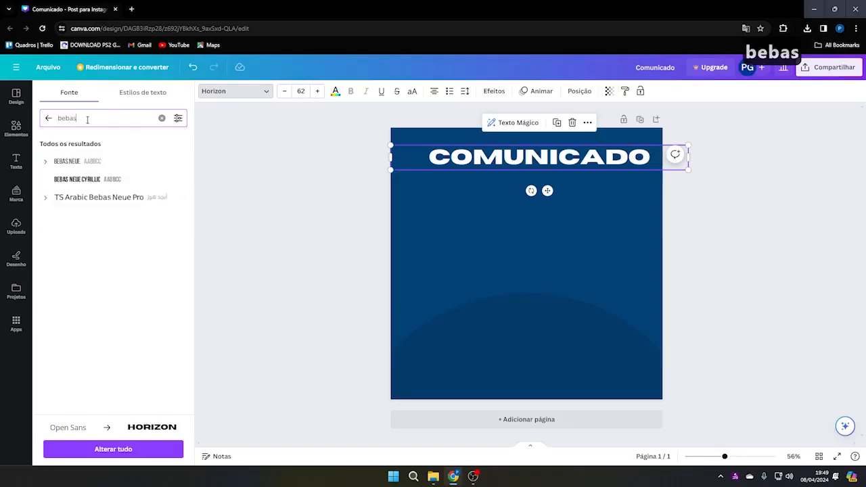
{"action": "left_click", "coordinate": [46, 162]}
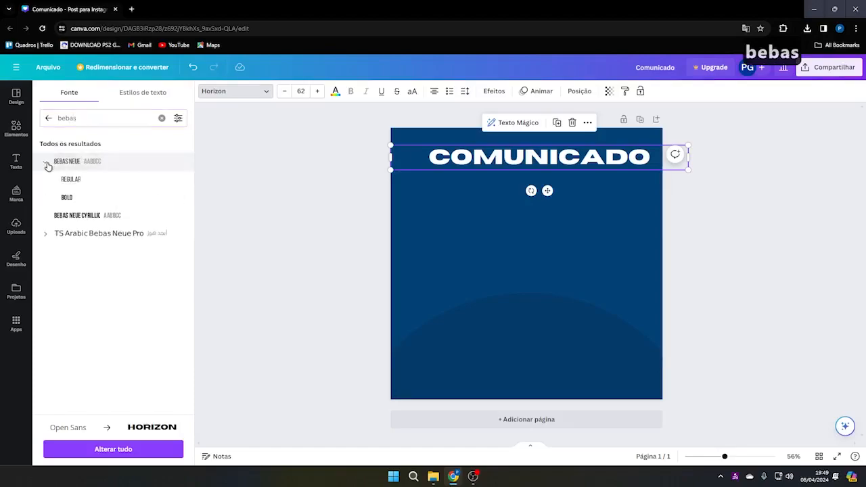
{"action": "left_click", "coordinate": [68, 197]}
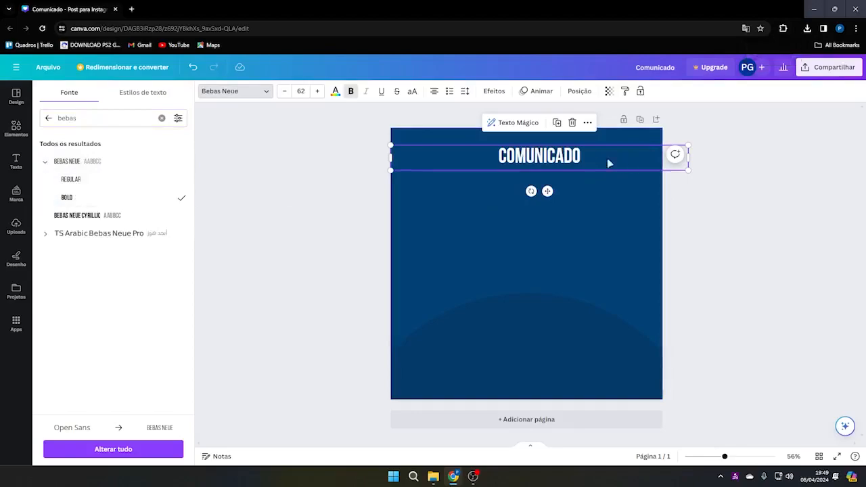
Step: Enlarge the COMUNICADO title to size 140 and centre it horizontally near the page's upper edge
{"action": "left_click_drag", "start_coordinate": [554, 158], "coordinate": [522, 163]}
{"action": "left_click", "coordinate": [317, 91]}
{"action": "left_click", "coordinate": [318, 91]}
{"action": "left_click", "coordinate": [318, 92]}
{"action": "left_click", "coordinate": [318, 91]}
{"action": "left_click", "coordinate": [318, 92]}
{"action": "left_click", "coordinate": [319, 91]}
{"action": "left_click", "coordinate": [318, 92]}
{"action": "left_click", "coordinate": [318, 92]}
{"action": "left_click", "coordinate": [318, 92]}
{"action": "left_click", "coordinate": [318, 91]}
{"action": "left_click", "coordinate": [318, 92]}
{"action": "left_click", "coordinate": [318, 91]}
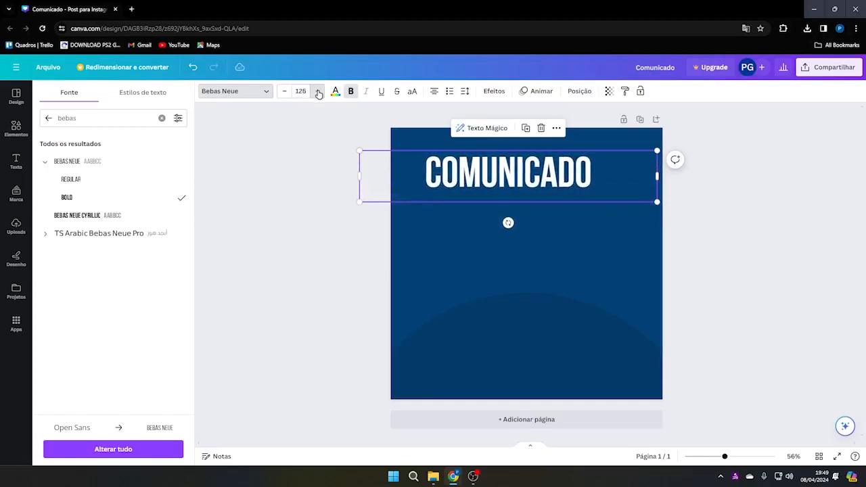
{"action": "left_click", "coordinate": [318, 91]}
{"action": "left_click", "coordinate": [318, 91]}
{"action": "left_click", "coordinate": [318, 92]}
{"action": "left_click", "coordinate": [318, 91]}
{"action": "left_click", "coordinate": [284, 92]}
{"action": "left_click", "coordinate": [284, 91]}
{"action": "left_click", "coordinate": [284, 91]}
{"action": "left_click_drag", "start_coordinate": [518, 171], "coordinate": [530, 178]}
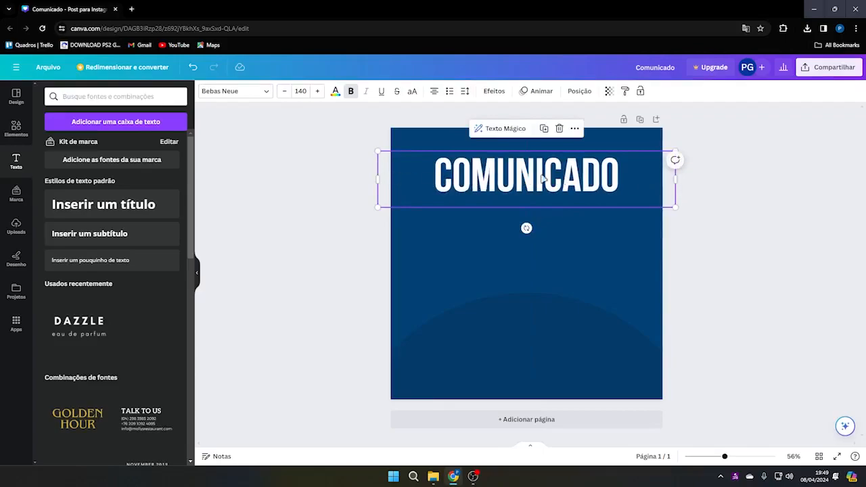
Step: Narrow the title's text box to fit the word COMUNICADO and re-centre it on the page
{"action": "left_click_drag", "start_coordinate": [675, 180], "coordinate": [590, 185]}
{"action": "left_click_drag", "start_coordinate": [494, 180], "coordinate": [537, 177]}
{"action": "left_click", "coordinate": [646, 176]}
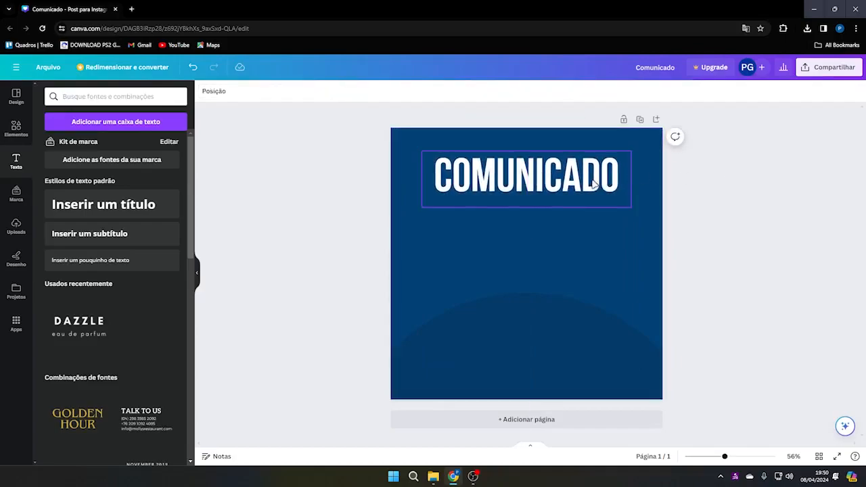
Step: Open the library of graphic elements for the post
{"action": "scroll", "coordinate": [592, 184], "scroll_direction": "up", "scroll_amount": 1}
{"action": "scroll", "coordinate": [592, 184], "scroll_direction": "up", "scroll_amount": 3}
{"action": "scroll", "coordinate": [593, 184], "scroll_direction": "down", "scroll_amount": 2}
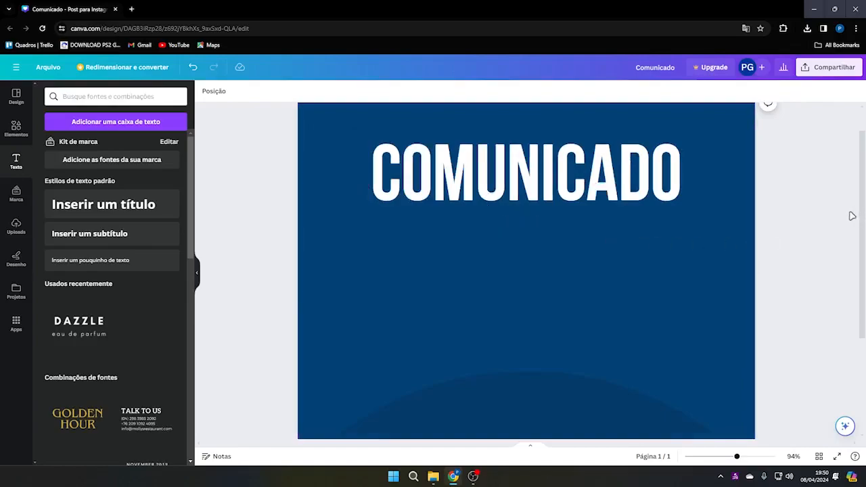
{"action": "scroll", "coordinate": [553, 220], "scroll_direction": "up", "scroll_amount": 1}
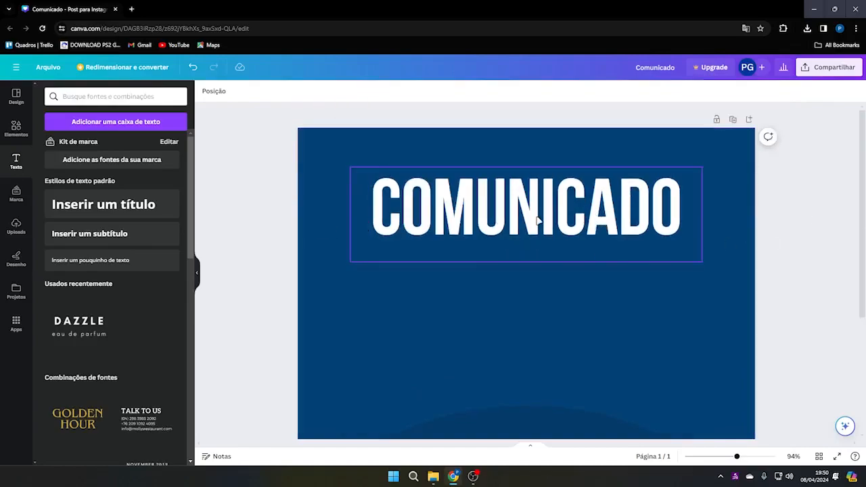
{"action": "left_click", "coordinate": [25, 134]}
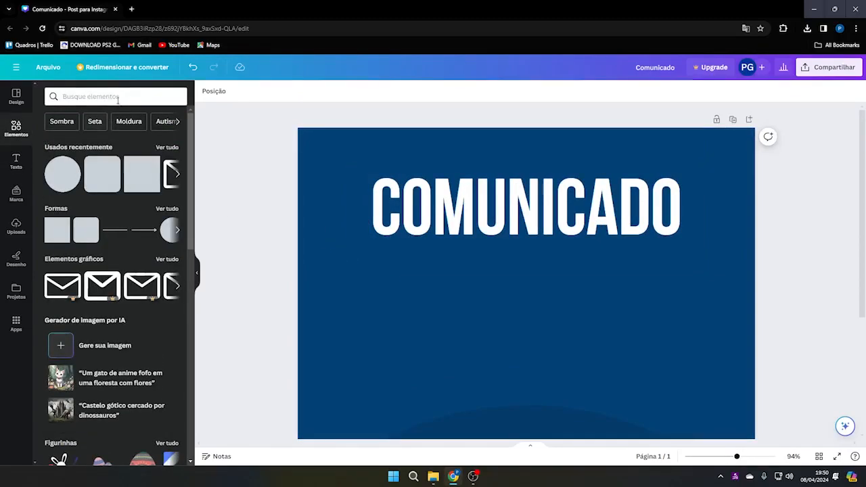